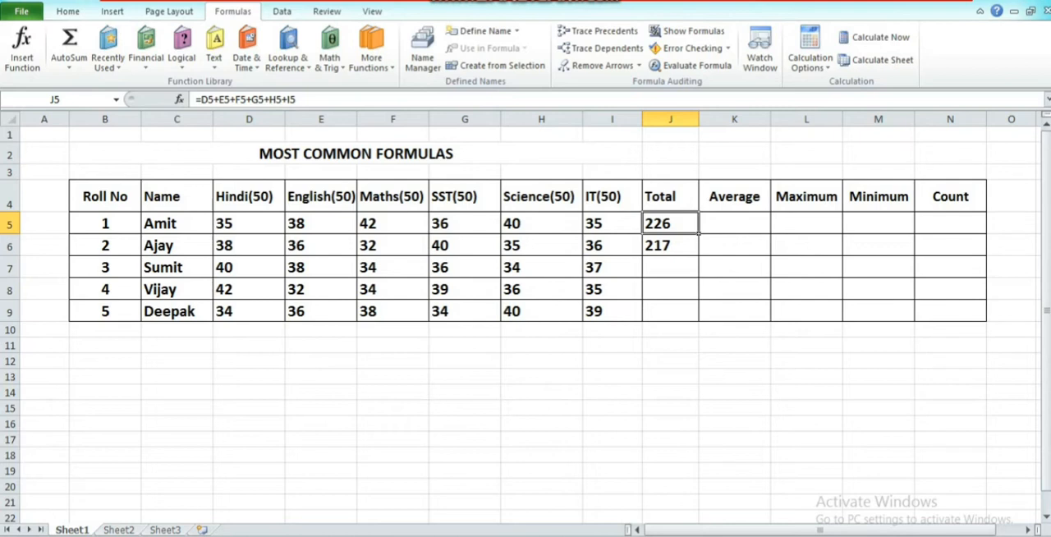
Total the subject marks in D7:I7 with AutoSum's Sum function, placing the result in J7.
{"action": "left_click", "coordinate": [670, 245]}
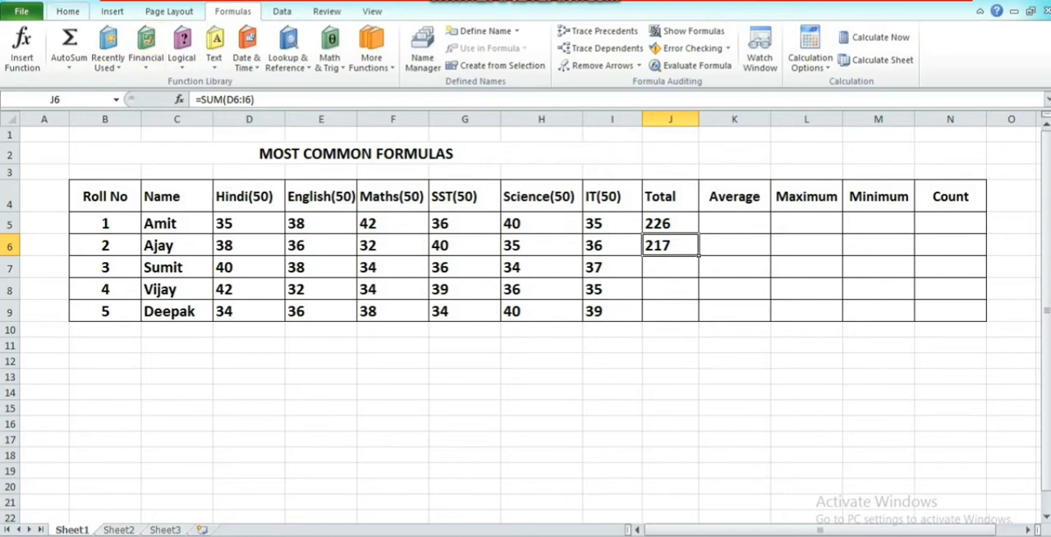
{"action": "left_click", "coordinate": [78, 11]}
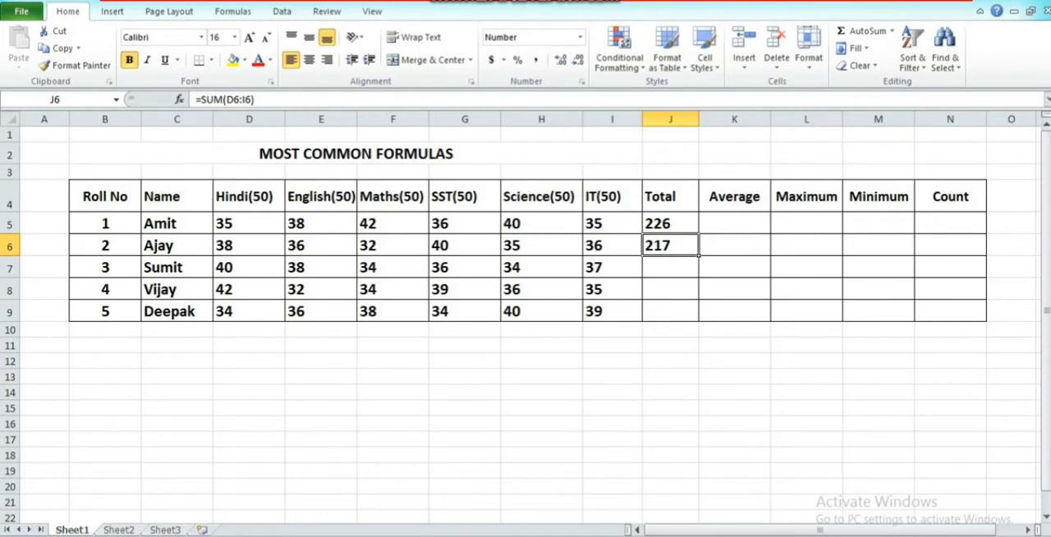
{"action": "left_click", "coordinate": [670, 267]}
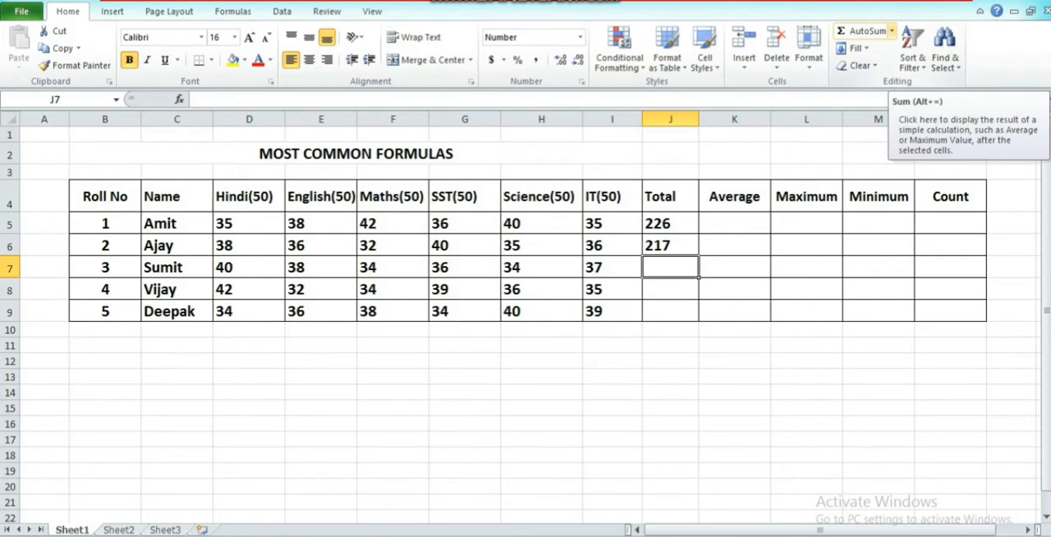
{"action": "left_click", "coordinate": [892, 31]}
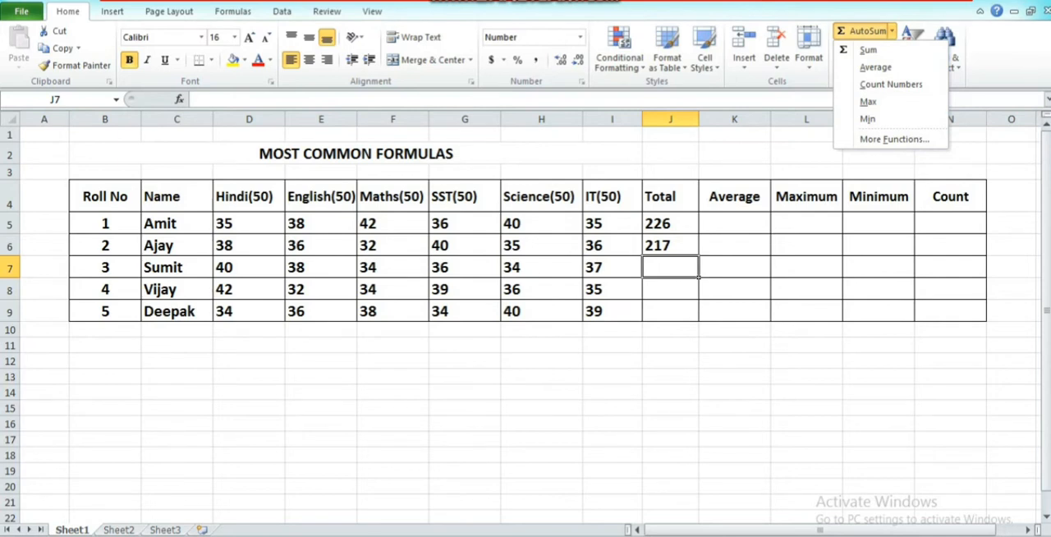
{"action": "key", "text": "Escape"}
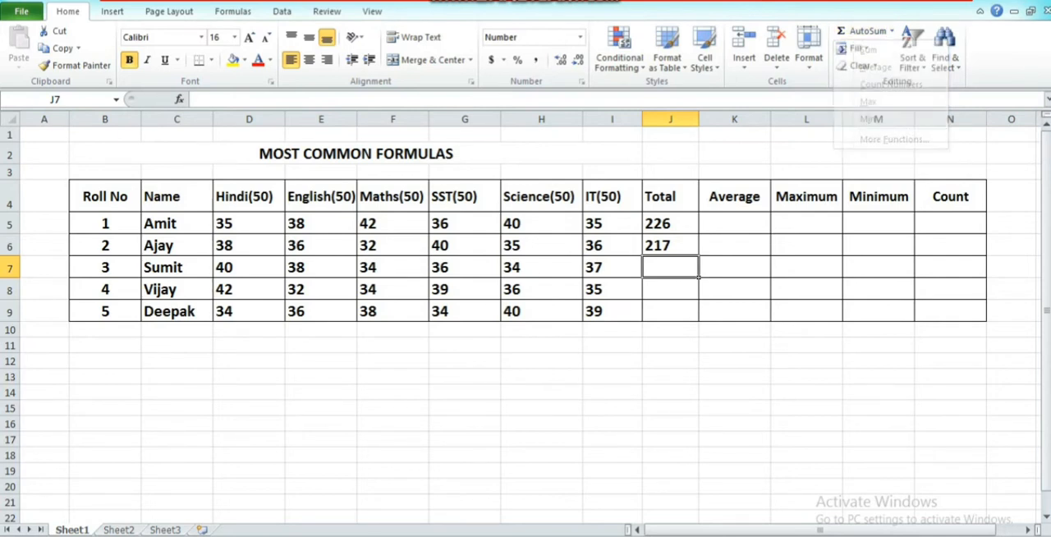
{"action": "left_click_drag", "start_coordinate": [246, 267], "coordinate": [612, 267]}
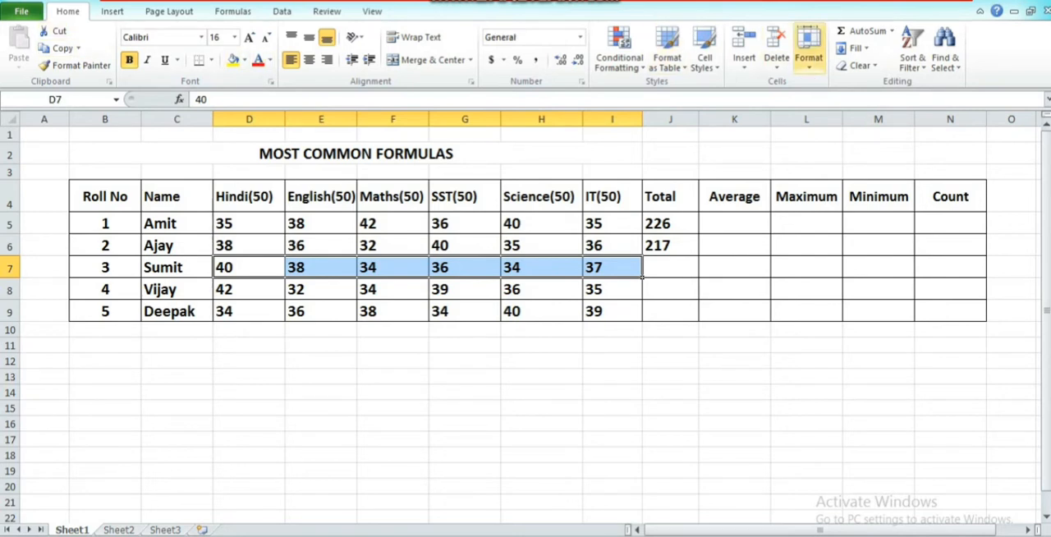
{"action": "left_click", "coordinate": [892, 30]}
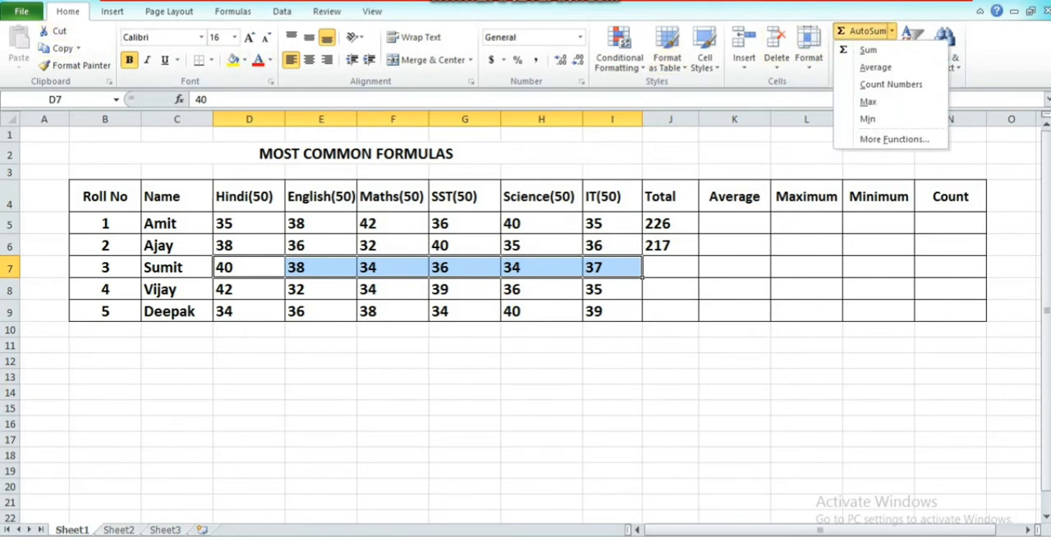
{"action": "left_click", "coordinate": [868, 50]}
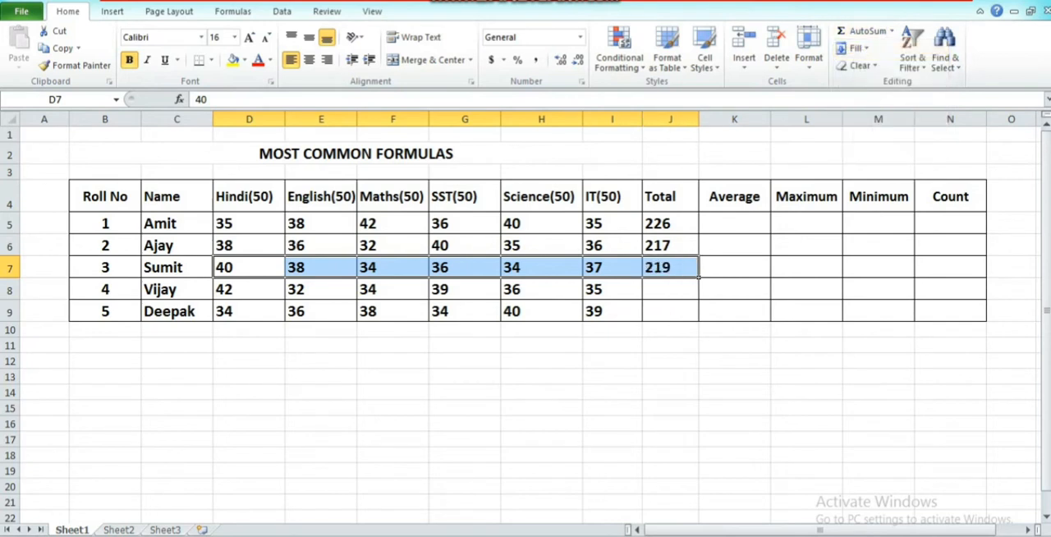
Enter the formula =SUM(D8:I8) in Total cell J8.
{"action": "left_click", "coordinate": [670, 289]}
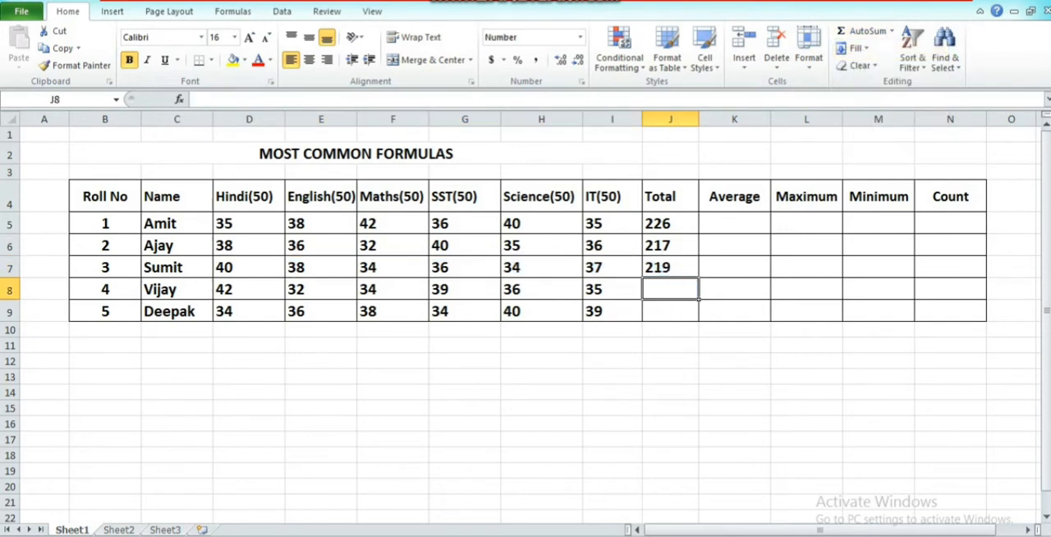
{"action": "key", "text": "F2"}
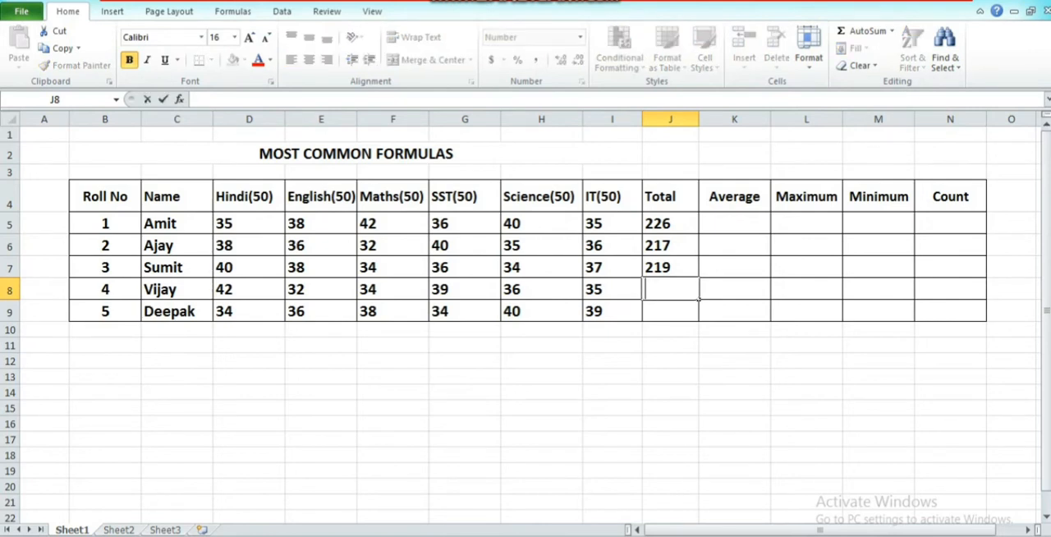
{"action": "type", "text": "="}
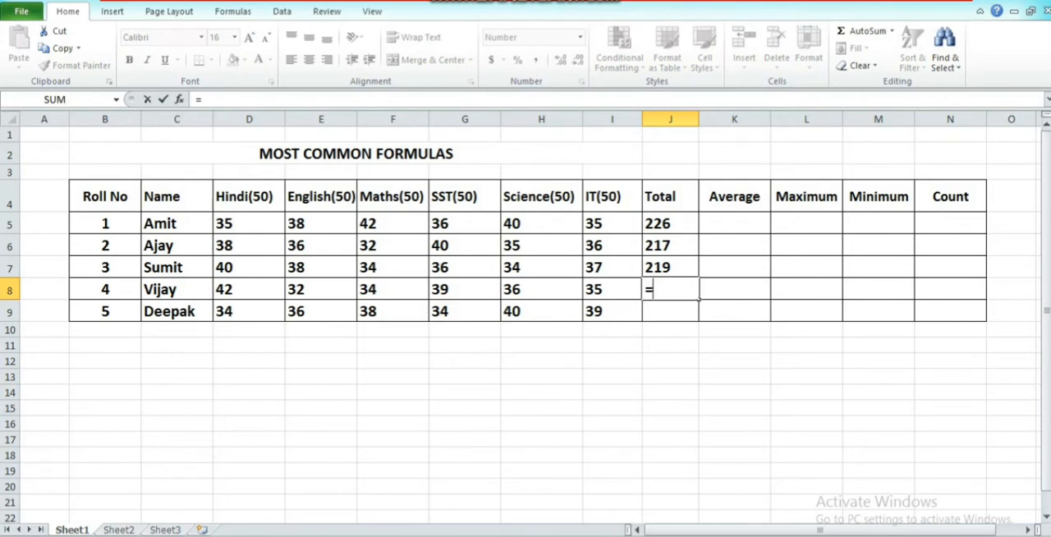
{"action": "type", "text": "SU"}
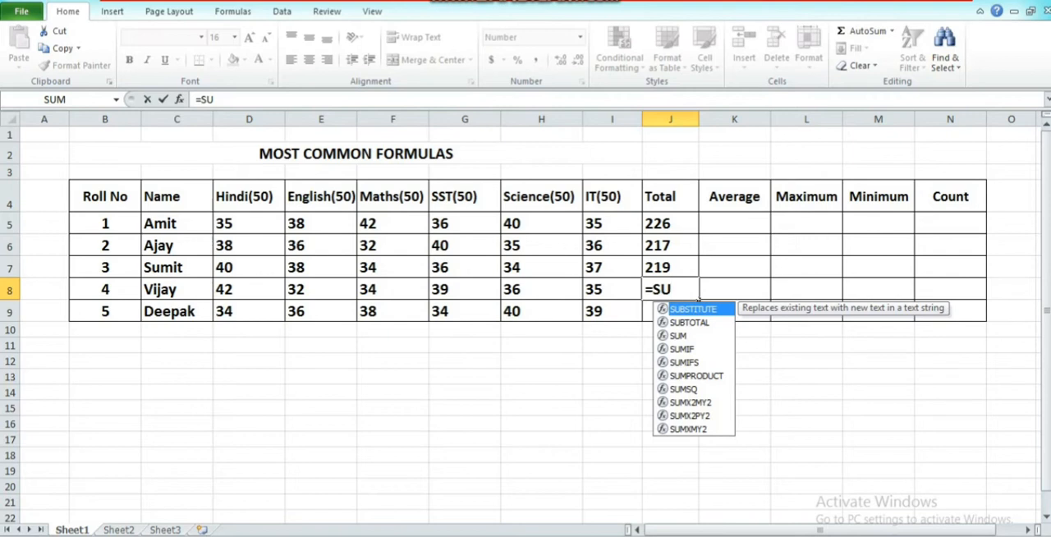
{"action": "key", "text": "Down"}
{"action": "key", "text": "Down"}
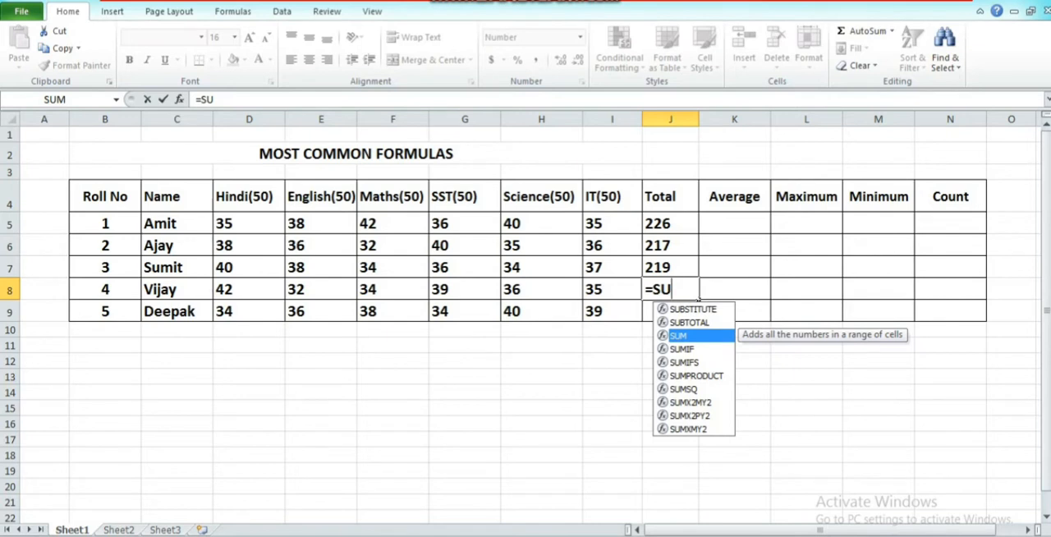
{"action": "key", "text": "Tab"}
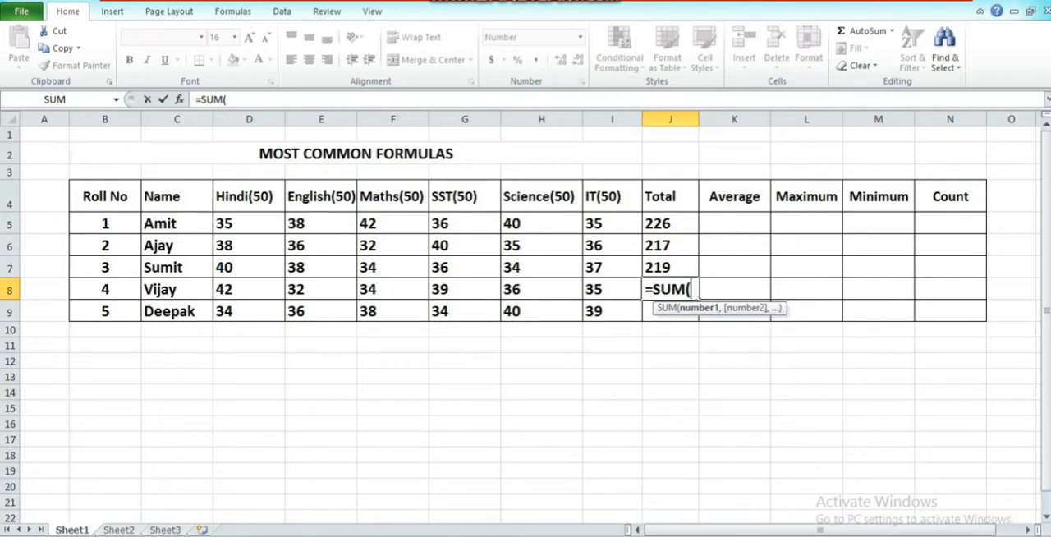
{"action": "left_click_drag", "start_coordinate": [223, 290], "coordinate": [612, 292]}
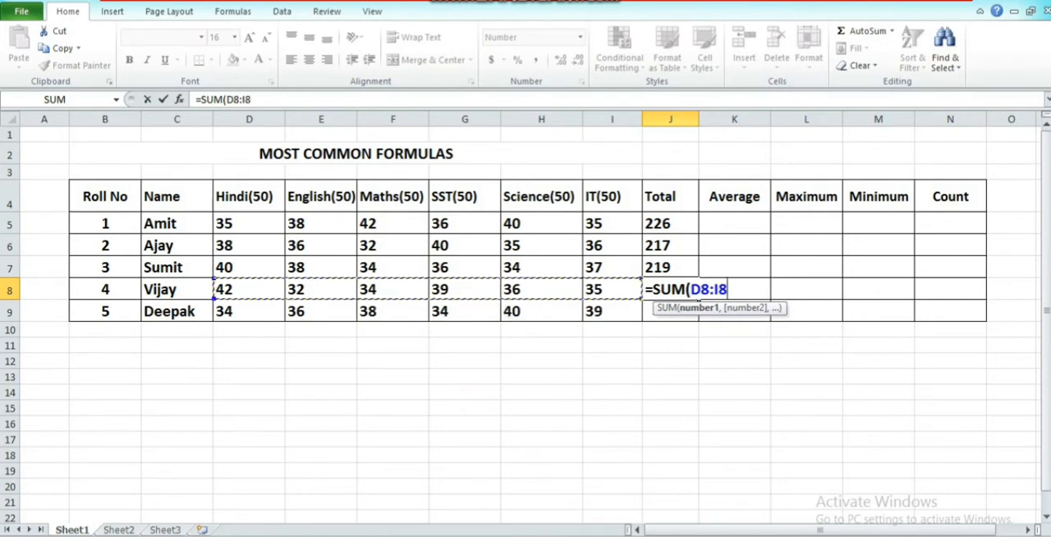
{"action": "type", "text": ")"}
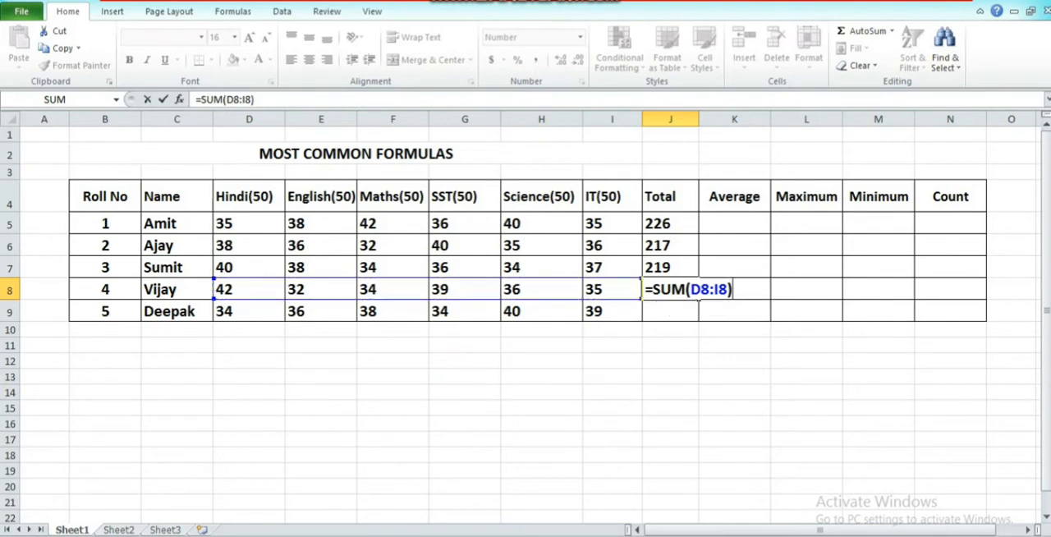
{"action": "key", "text": "Return"}
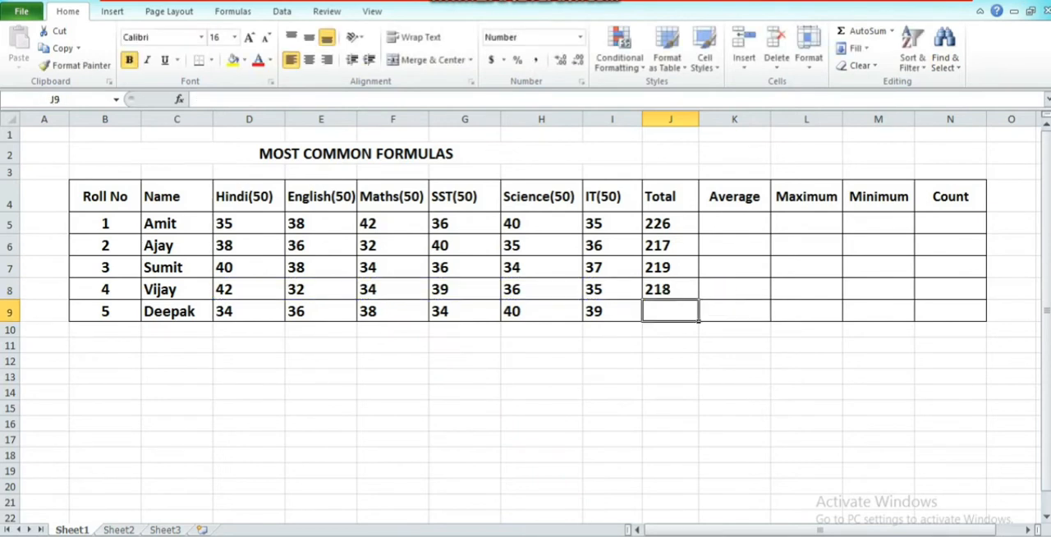
Fill the Total formula from J8 down to J9.
{"action": "key", "text": "Up"}
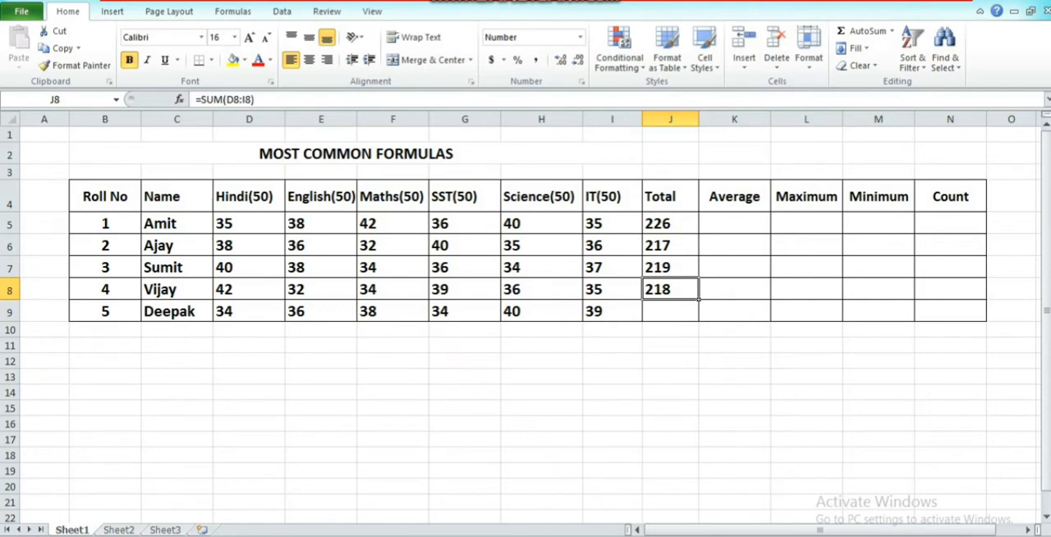
{"action": "key", "text": "Down"}
{"action": "key", "text": "Up"}
{"action": "left_click_drag", "start_coordinate": [699, 299], "coordinate": [698, 320]}
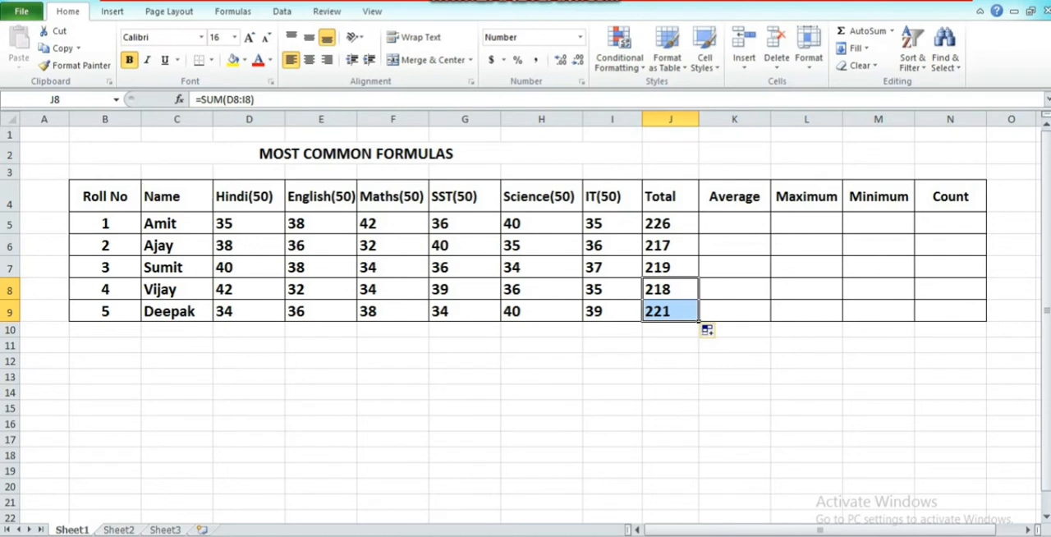
Average the marks in D5:I5 into K5 with AutoSum's Average function and fill the formula down to K9.
{"action": "left_click", "coordinate": [735, 197]}
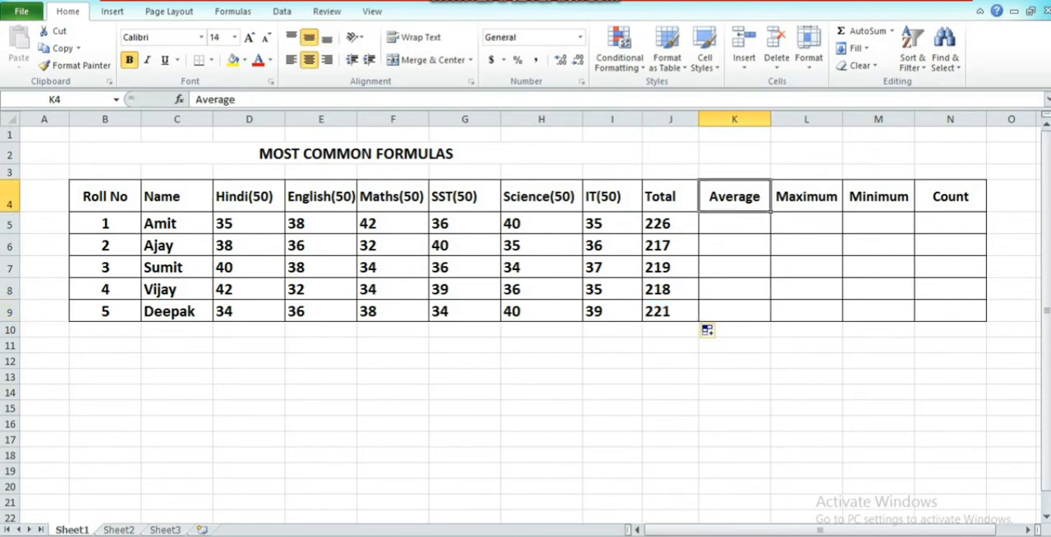
{"action": "left_click", "coordinate": [735, 223]}
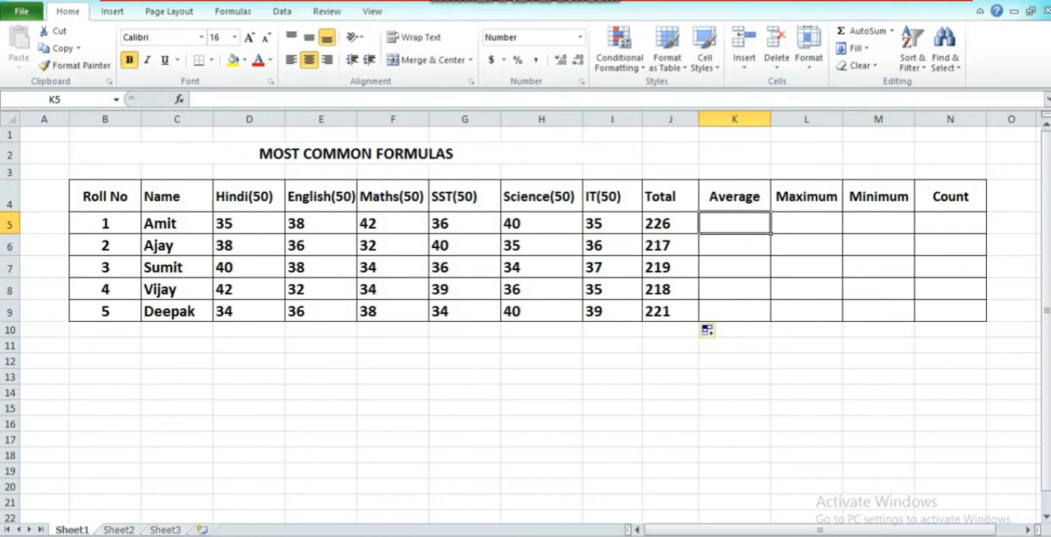
{"action": "left_click_drag", "start_coordinate": [249, 224], "coordinate": [612, 227]}
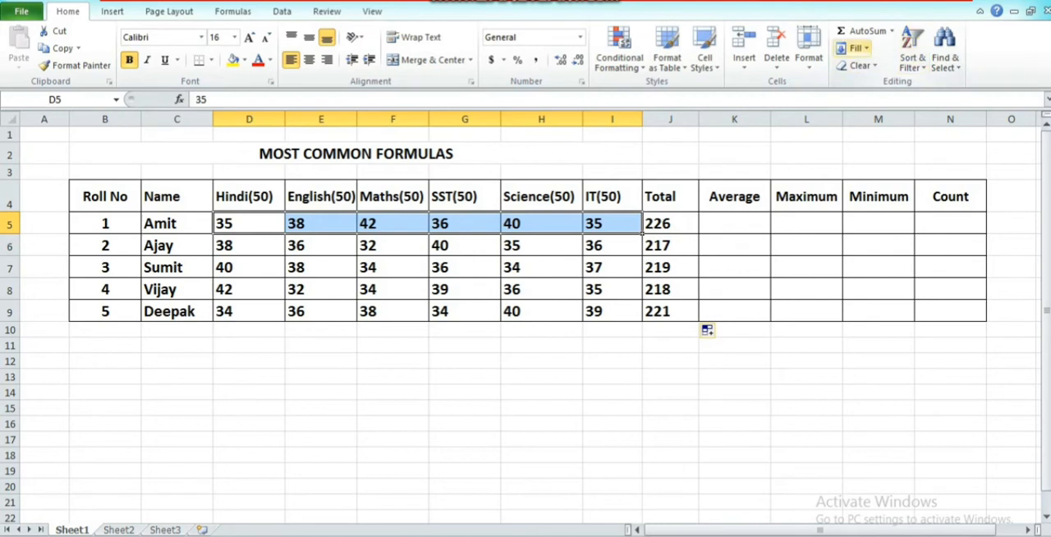
{"action": "left_click", "coordinate": [892, 30]}
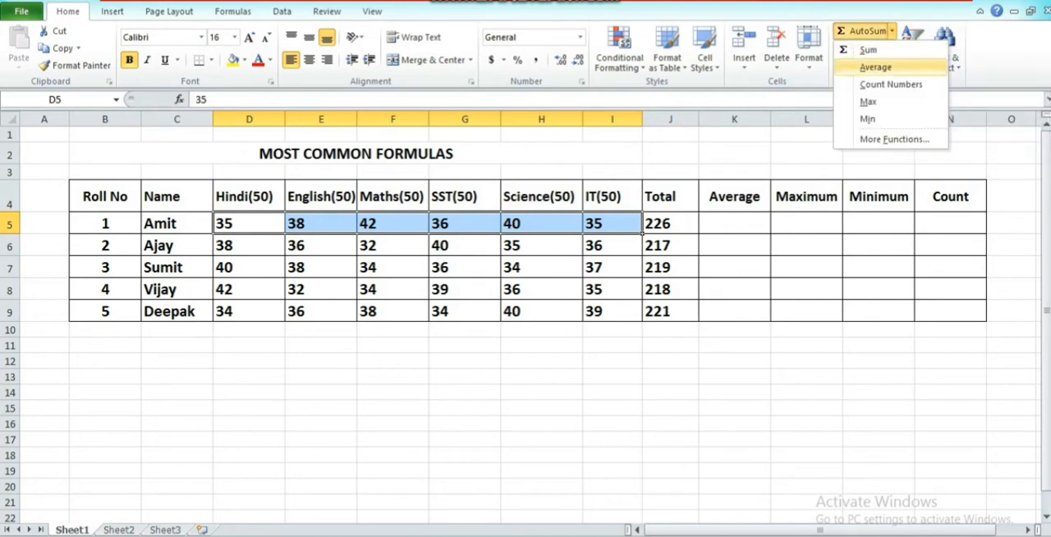
{"action": "left_click", "coordinate": [876, 66]}
{"action": "left_click", "coordinate": [734, 224]}
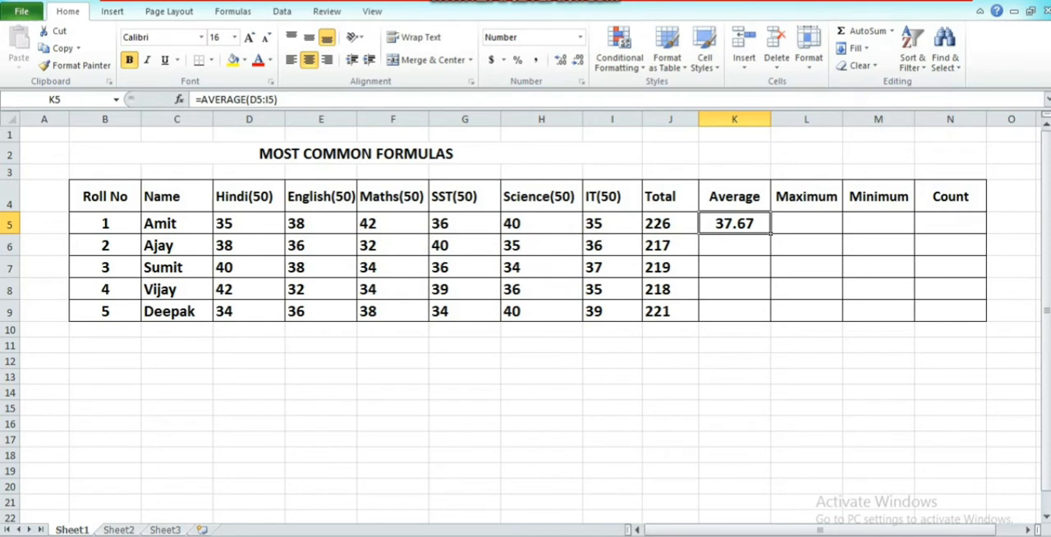
{"action": "left_click_drag", "start_coordinate": [770, 235], "coordinate": [771, 320]}
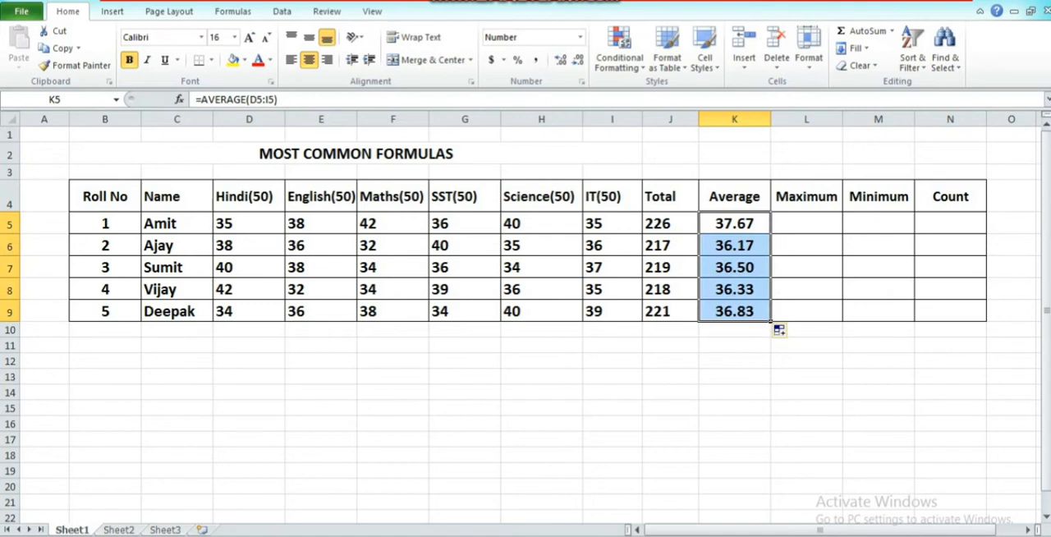
Find the highest mark of D5:I5 in L5 with AutoSum's Max function and fill the formula down to L9.
{"action": "left_click", "coordinate": [806, 223]}
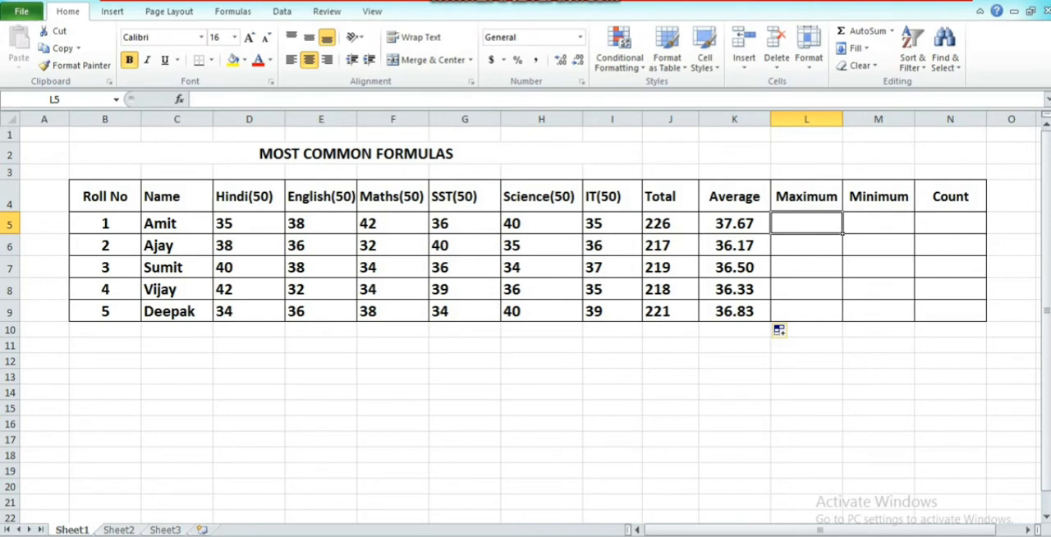
{"action": "left_click_drag", "start_coordinate": [238, 224], "coordinate": [612, 224]}
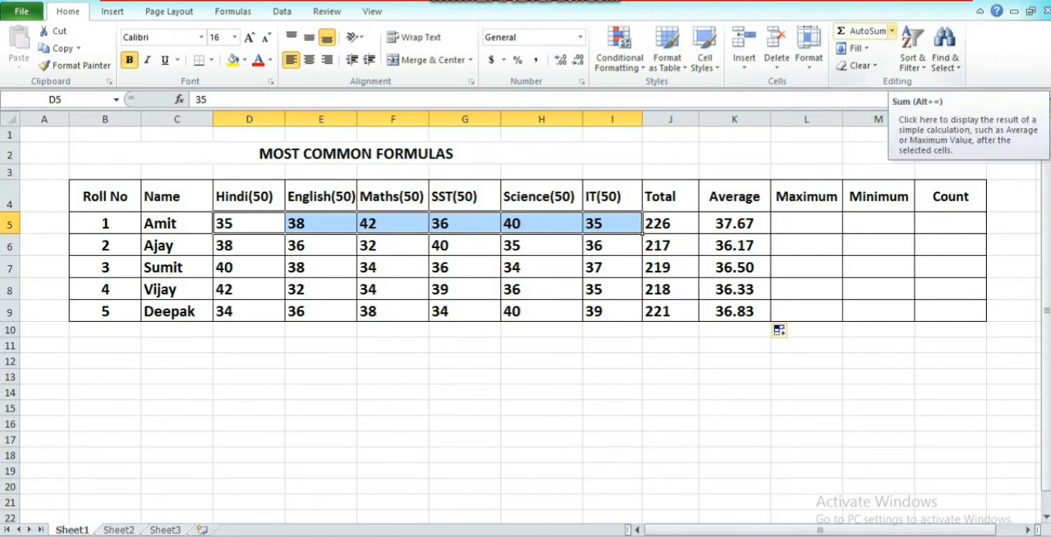
{"action": "left_click", "coordinate": [892, 30]}
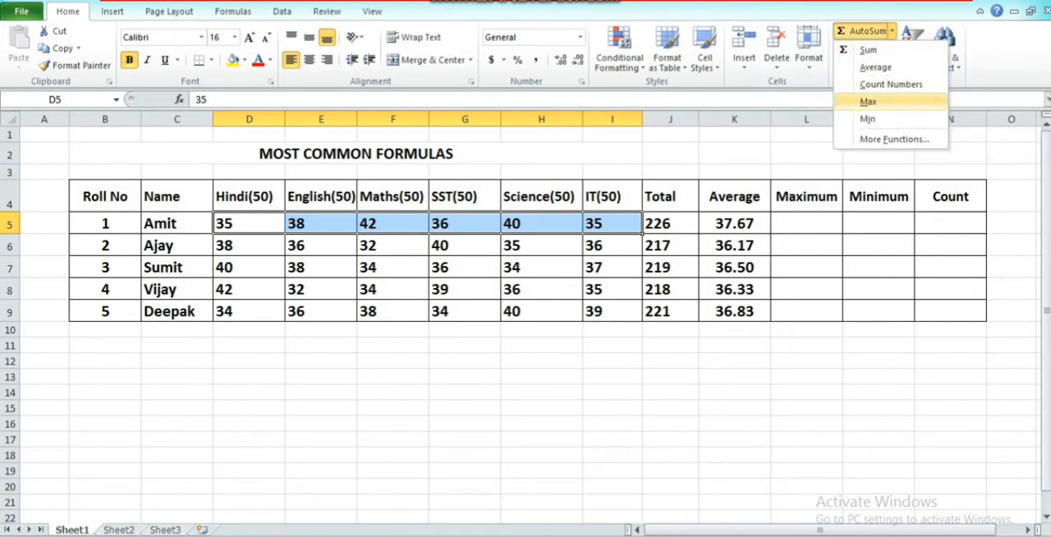
{"action": "left_click", "coordinate": [869, 101]}
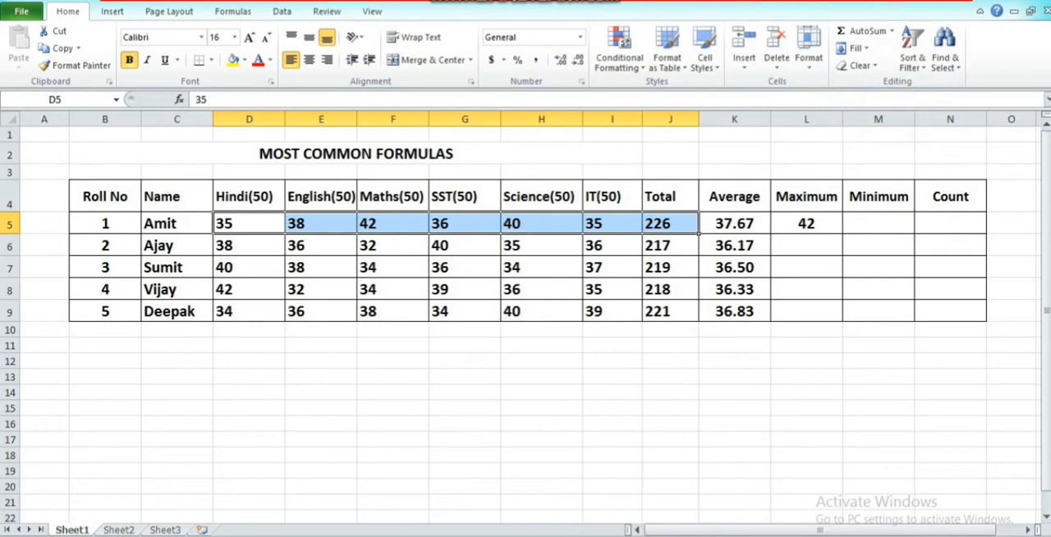
{"action": "left_click", "coordinate": [807, 223]}
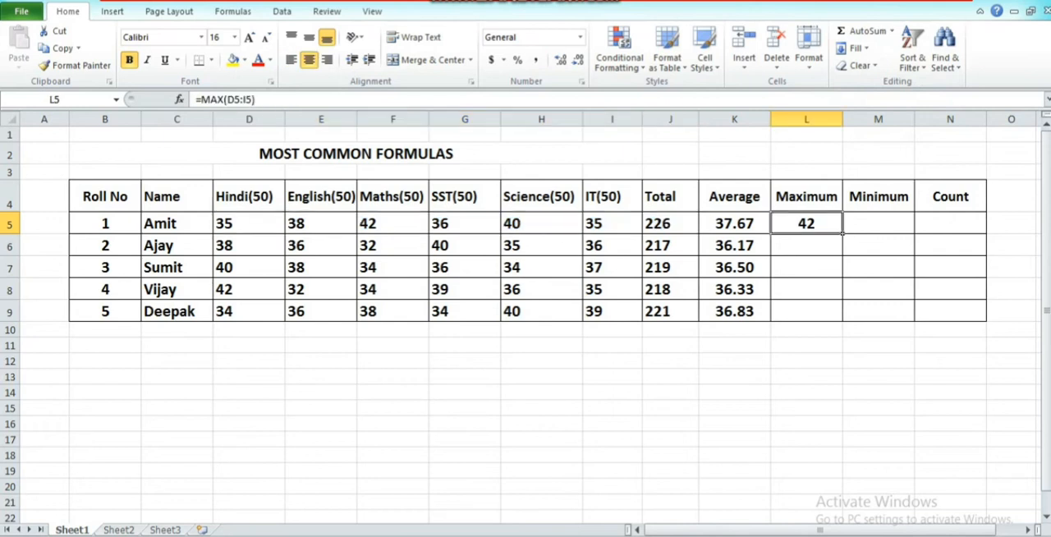
{"action": "left_click_drag", "start_coordinate": [842, 234], "coordinate": [843, 321]}
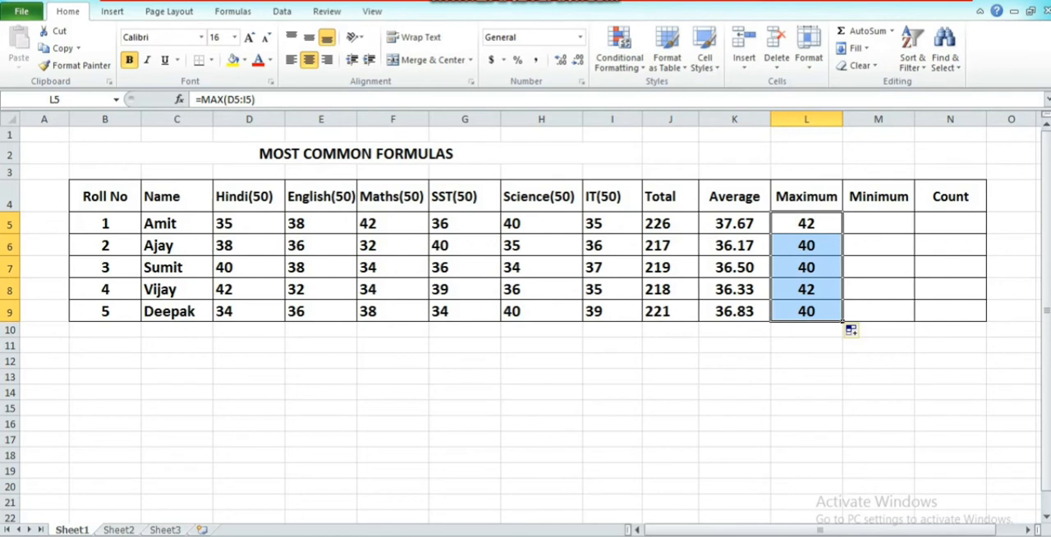
Find the lowest mark of D5:I5 in M5 with AutoSum's Min function and fill the formula down to M9.
{"action": "left_click", "coordinate": [878, 223]}
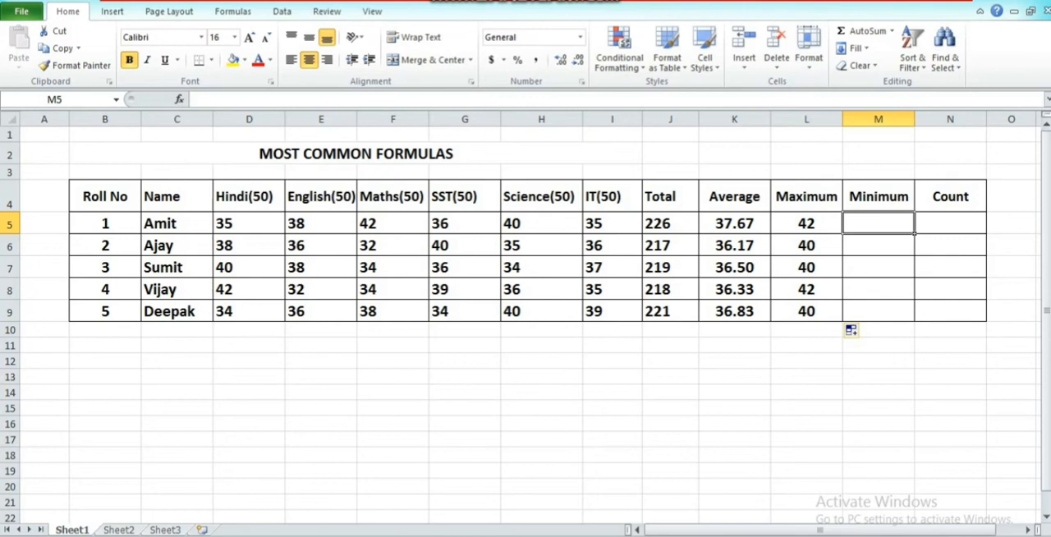
{"action": "left_click_drag", "start_coordinate": [249, 223], "coordinate": [612, 226]}
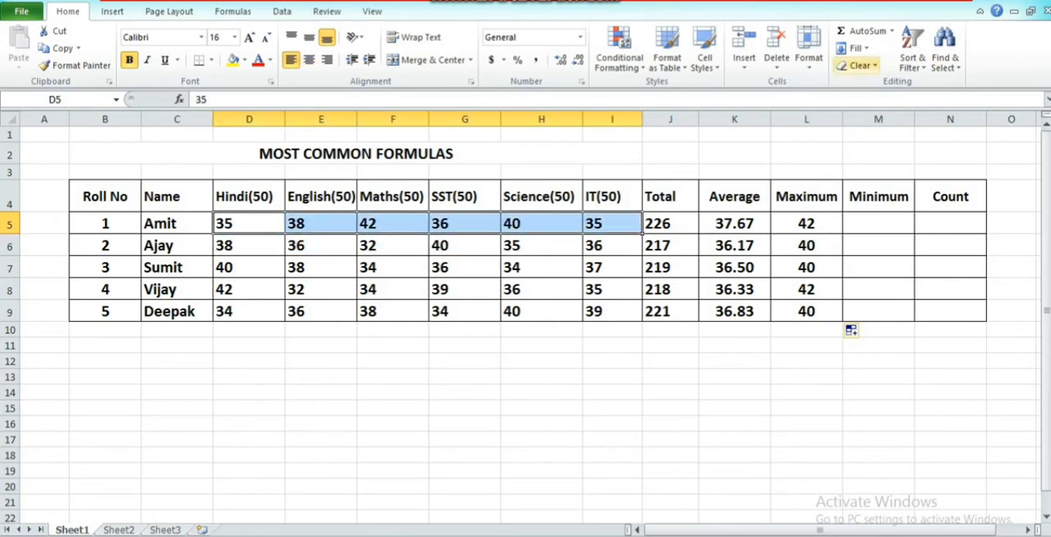
{"action": "left_click", "coordinate": [892, 31]}
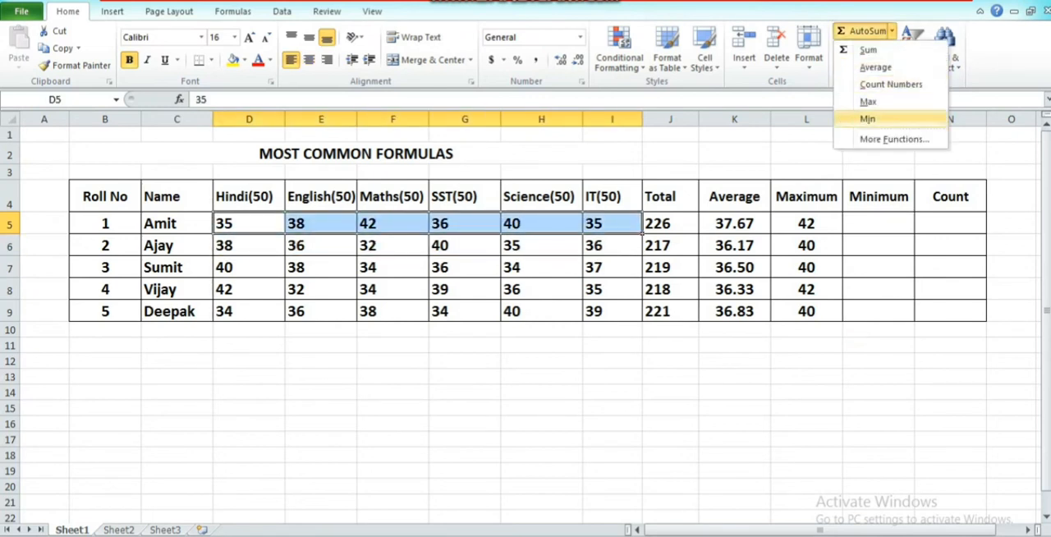
{"action": "left_click", "coordinate": [868, 119]}
{"action": "left_click", "coordinate": [879, 223]}
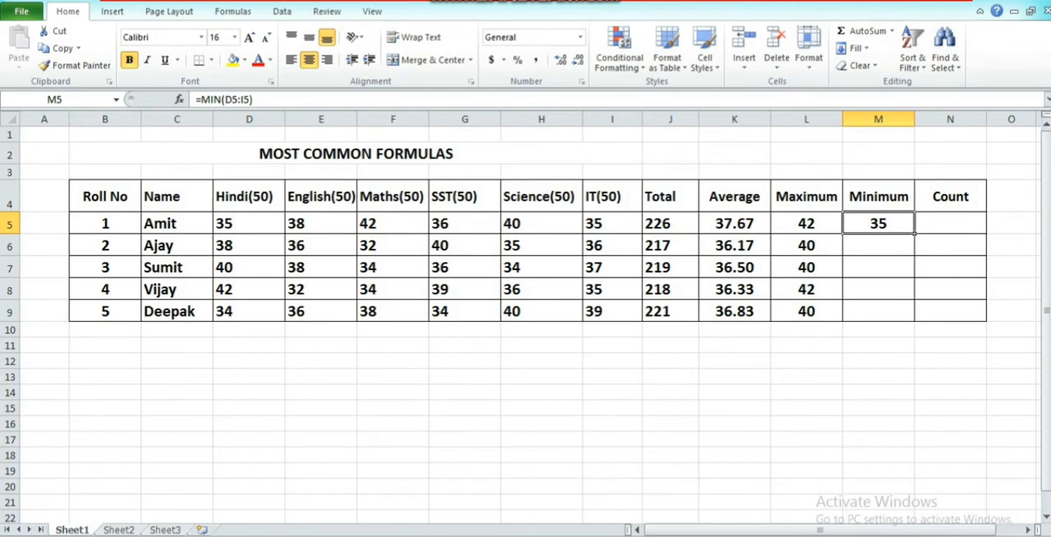
{"action": "left_click_drag", "start_coordinate": [914, 234], "coordinate": [914, 320]}
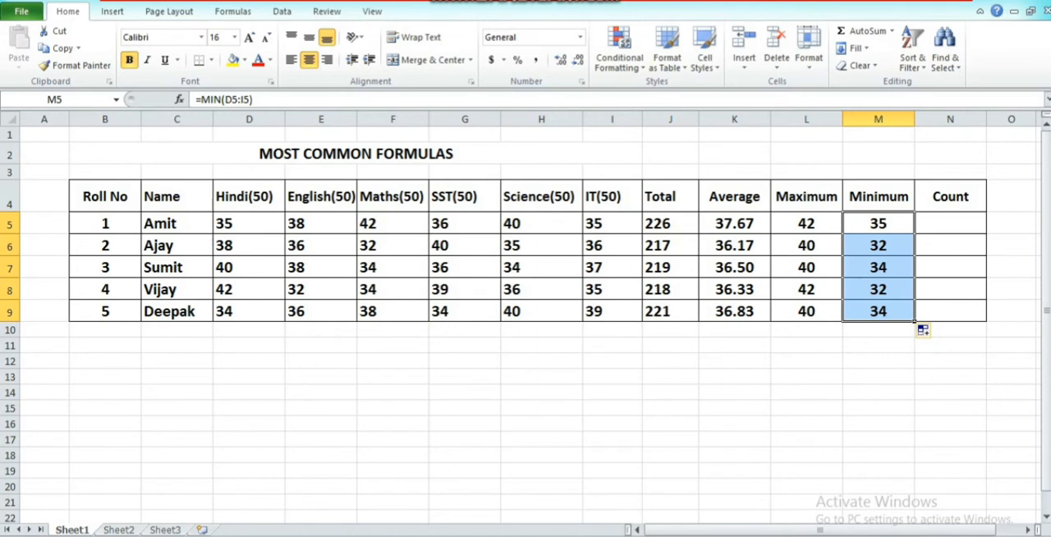
Count the marks in D5:I5 into N5 with AutoSum's Count Numbers function.
{"action": "left_click", "coordinate": [950, 224]}
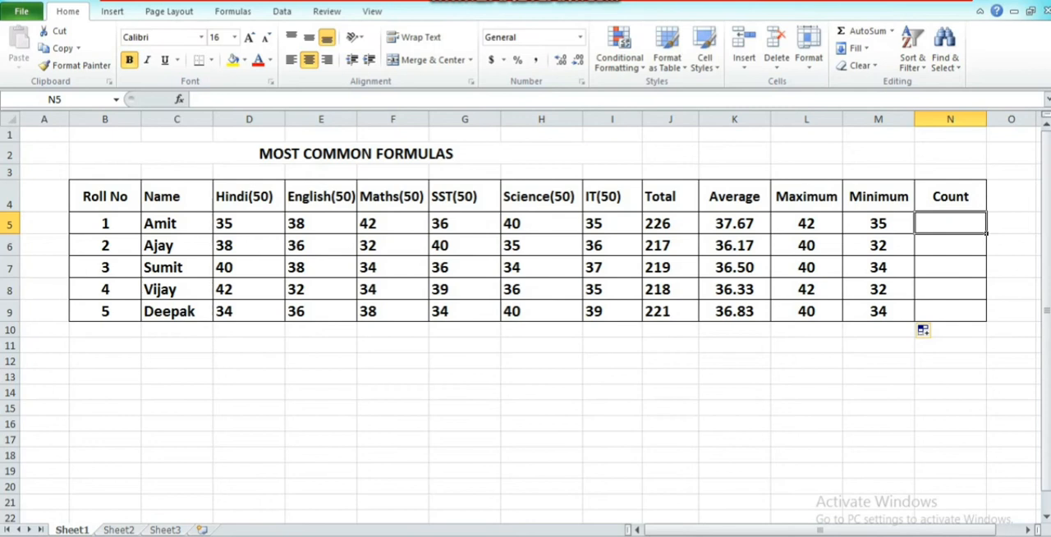
{"action": "left_click_drag", "start_coordinate": [249, 224], "coordinate": [612, 223]}
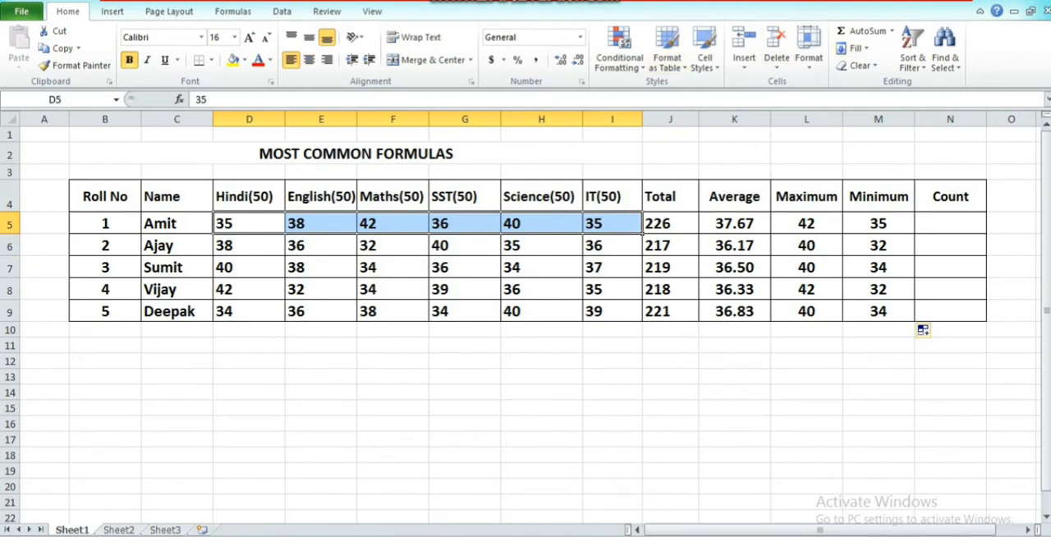
{"action": "left_click", "coordinate": [892, 31]}
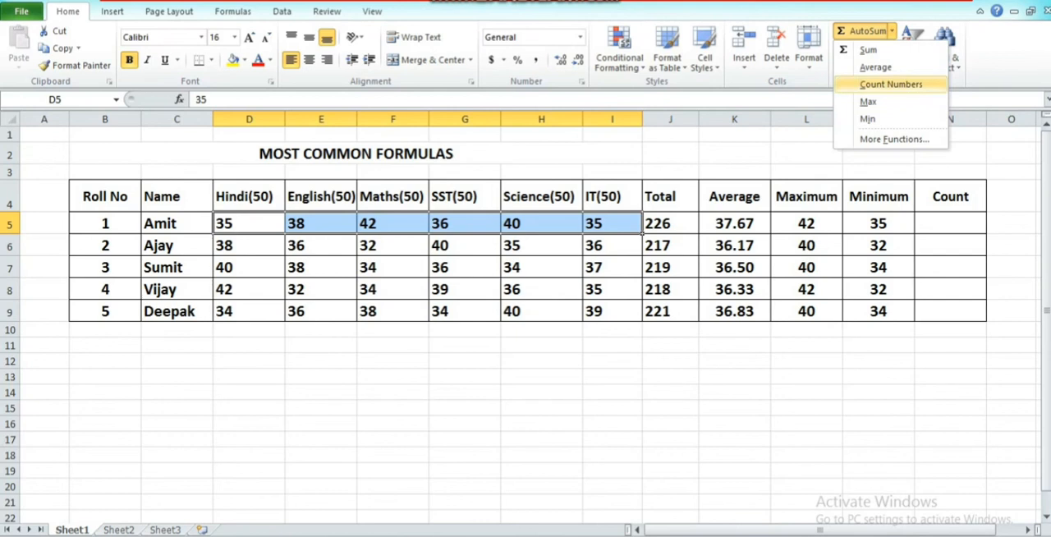
{"action": "key", "text": "Return"}
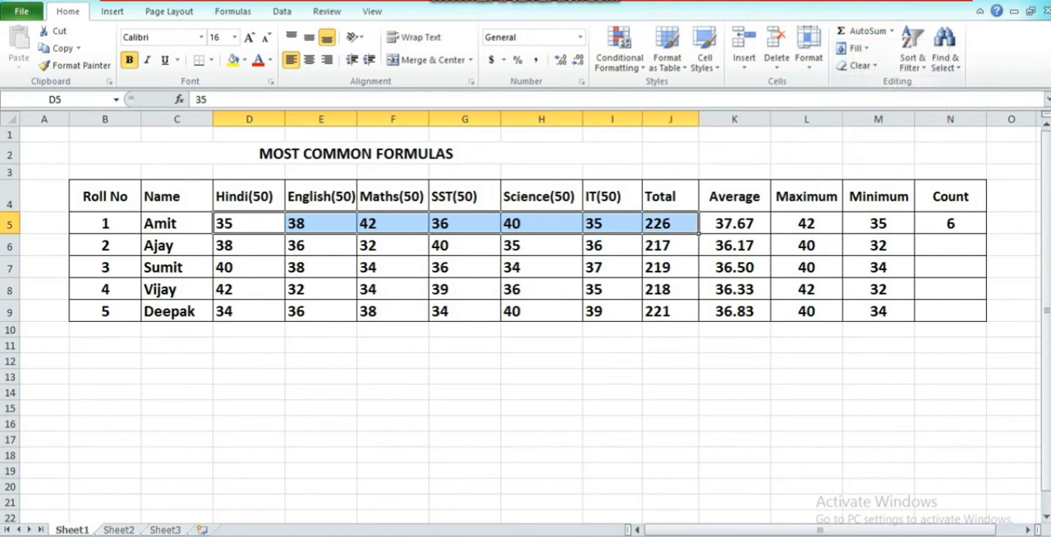
{"action": "left_click", "coordinate": [950, 223]}
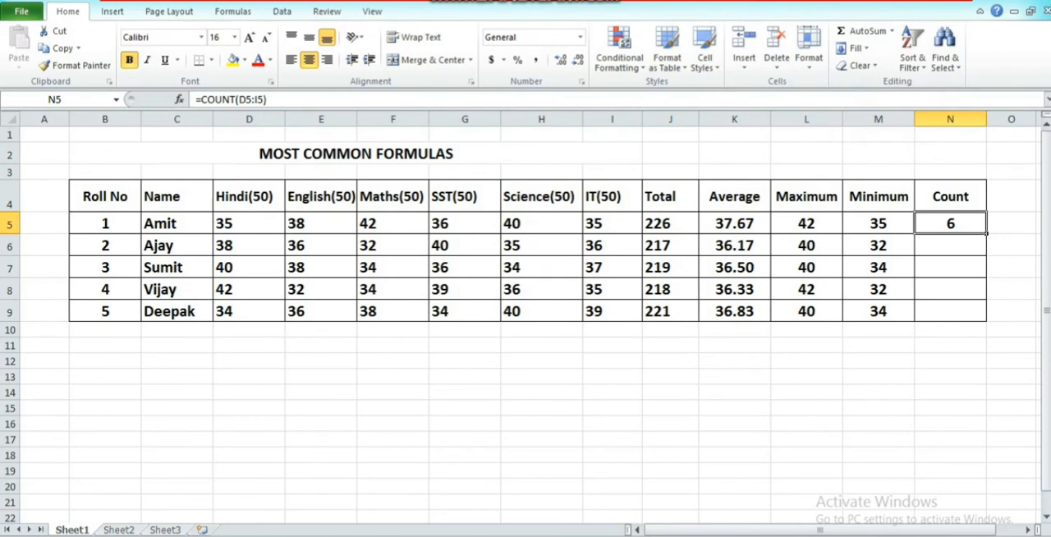
Enter the formula =COUNT(D6:I6) in Count cell N6.
{"action": "left_click", "coordinate": [951, 246]}
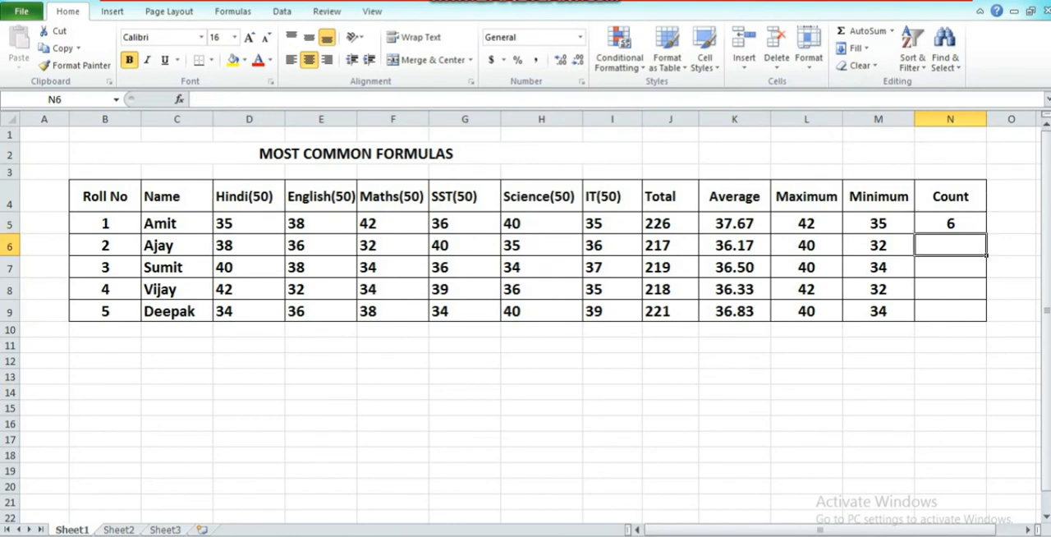
{"action": "type", "text": "="}
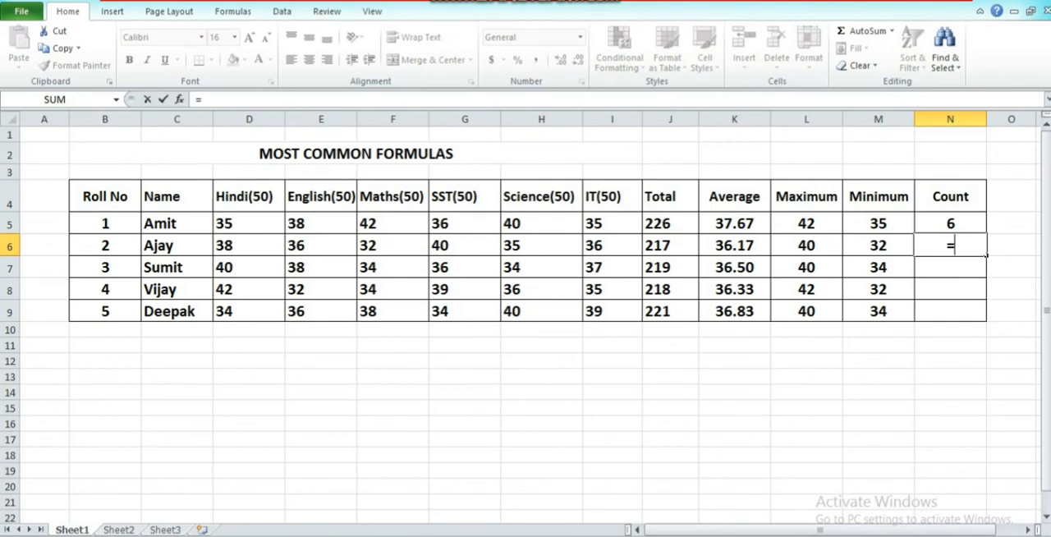
{"action": "type", "text": "COU"}
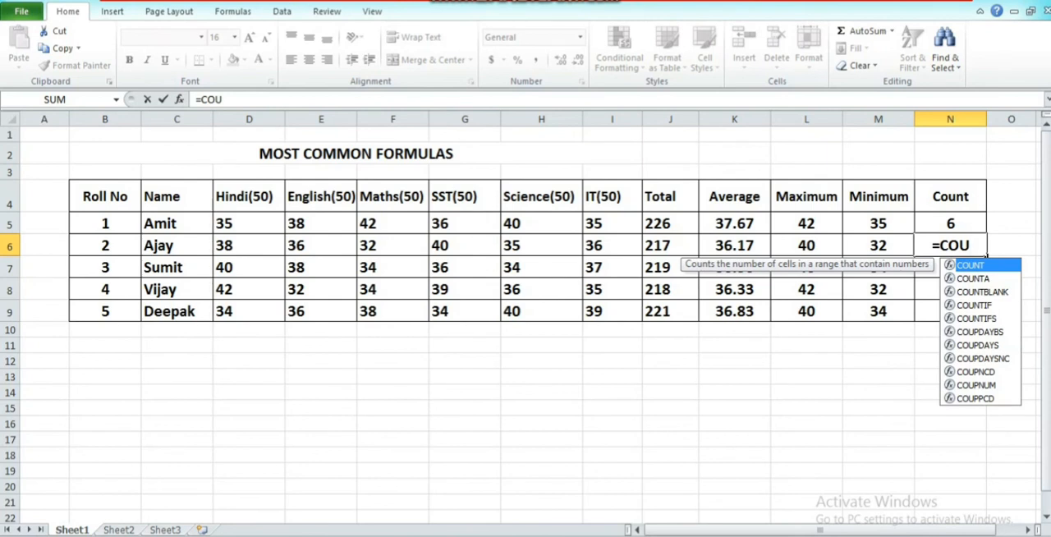
{"action": "key", "text": "Tab"}
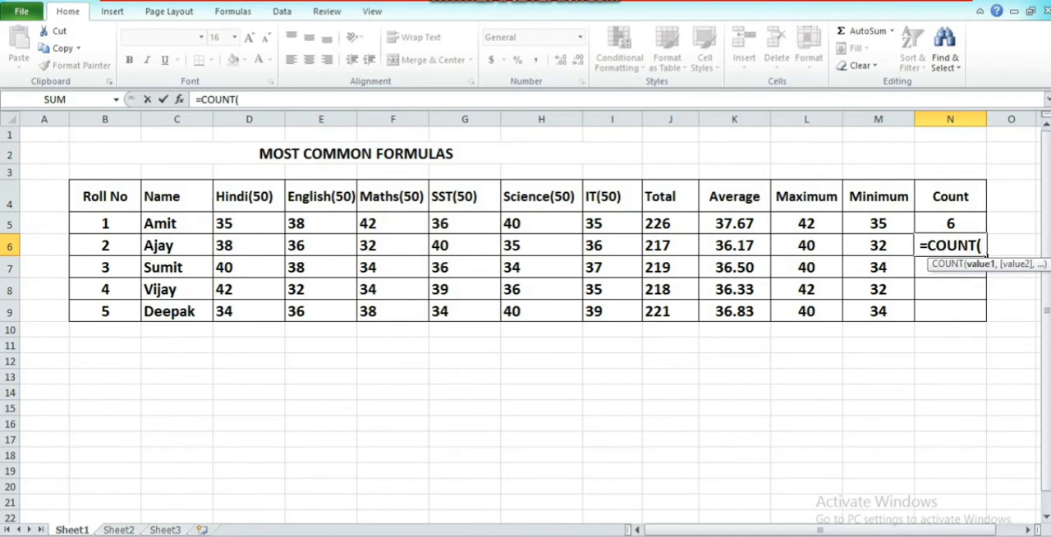
{"action": "left_click", "coordinate": [247, 245]}
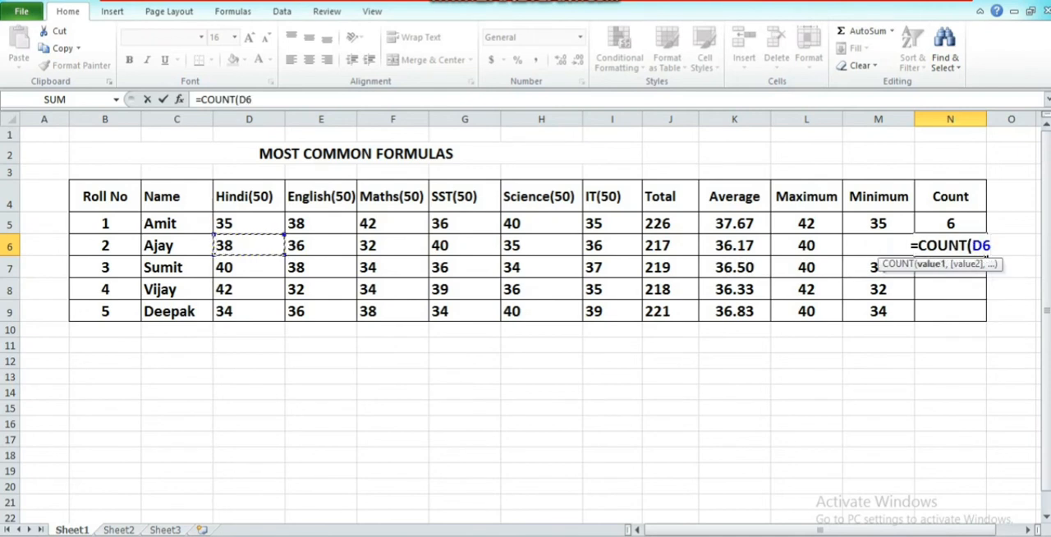
{"action": "left_click_drag", "start_coordinate": [246, 245], "coordinate": [639, 251]}
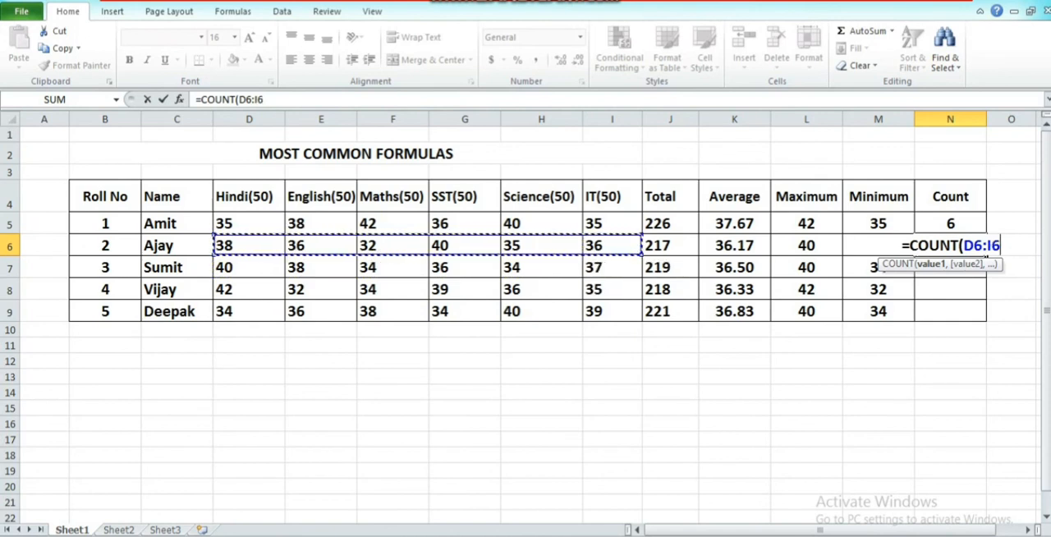
{"action": "type", "text": ")"}
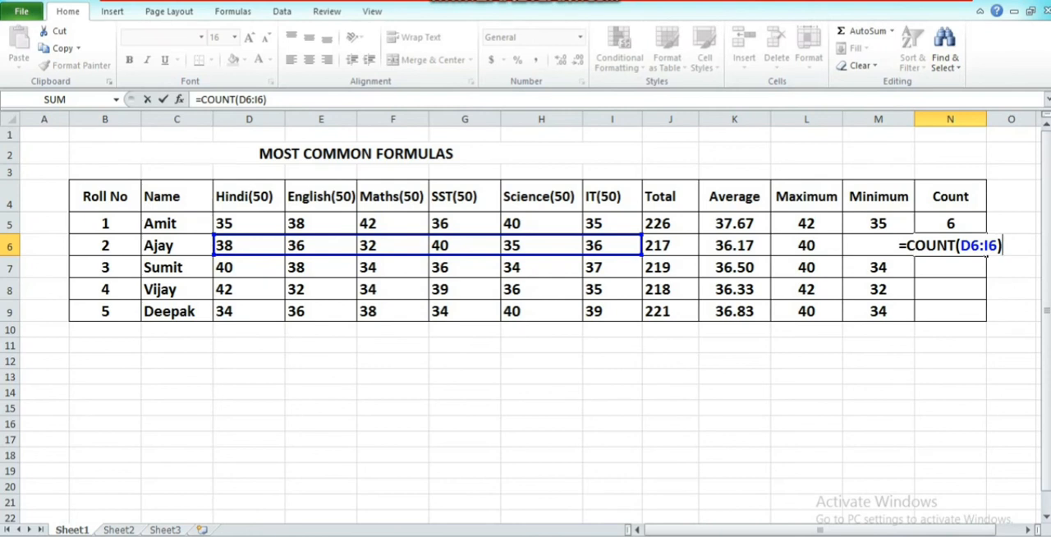
{"action": "key", "text": "Return"}
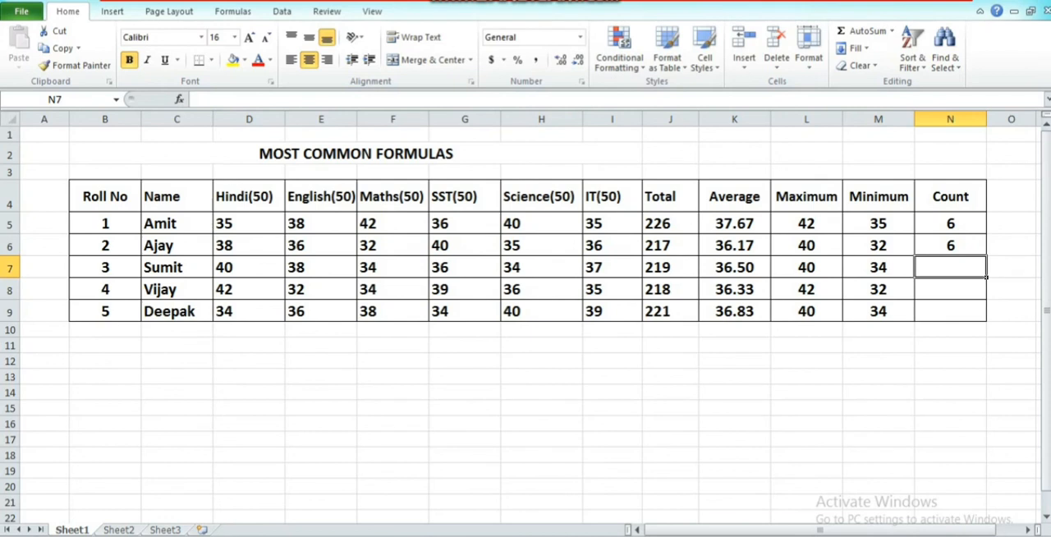
Fill the Count formula from N6 down to N9.
{"action": "left_click", "coordinate": [951, 245]}
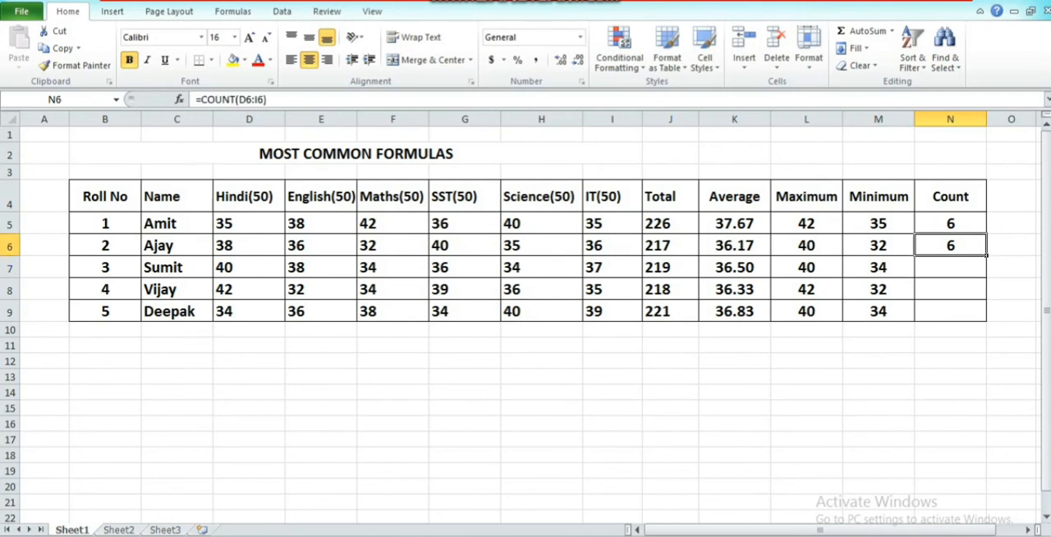
{"action": "left_click_drag", "start_coordinate": [987, 255], "coordinate": [986, 318]}
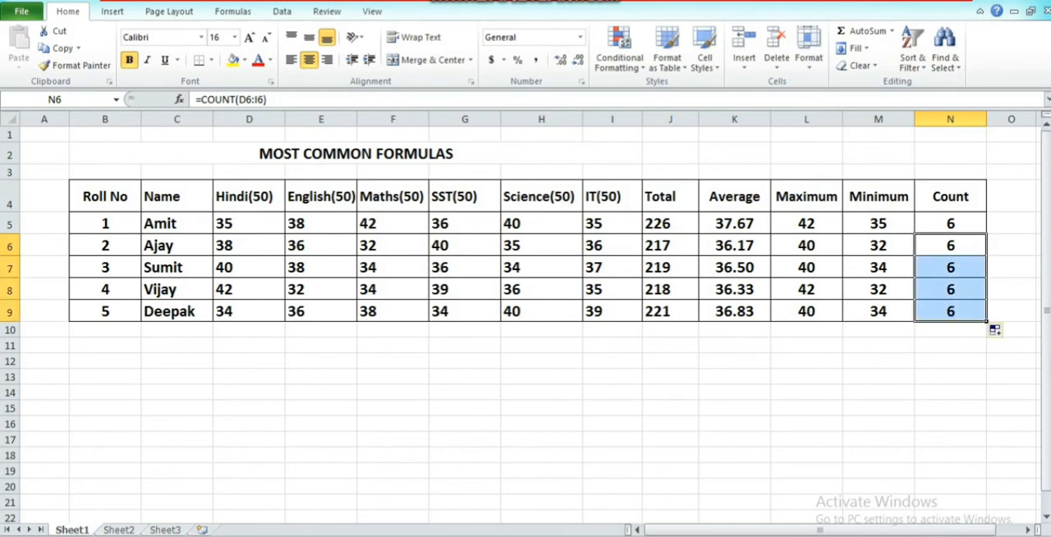